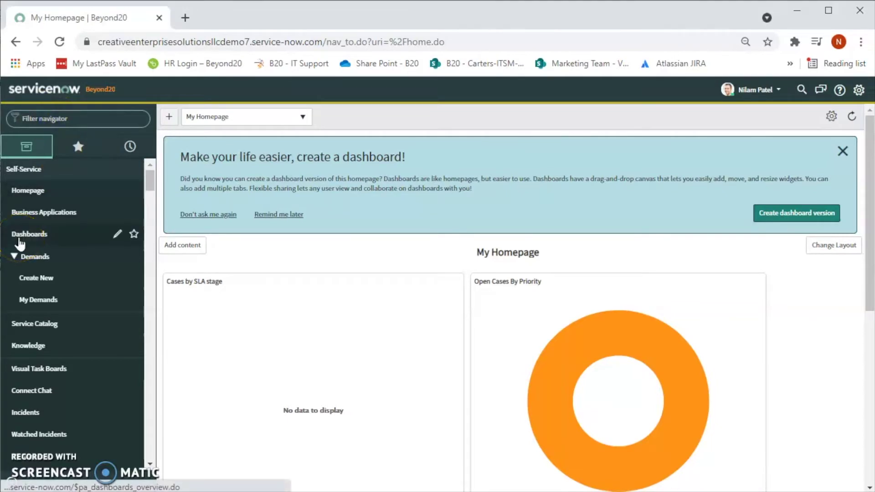
Filter the navigator for 'ports' and open Resource Reports, scrolling down to the Reports section.
text(ports)
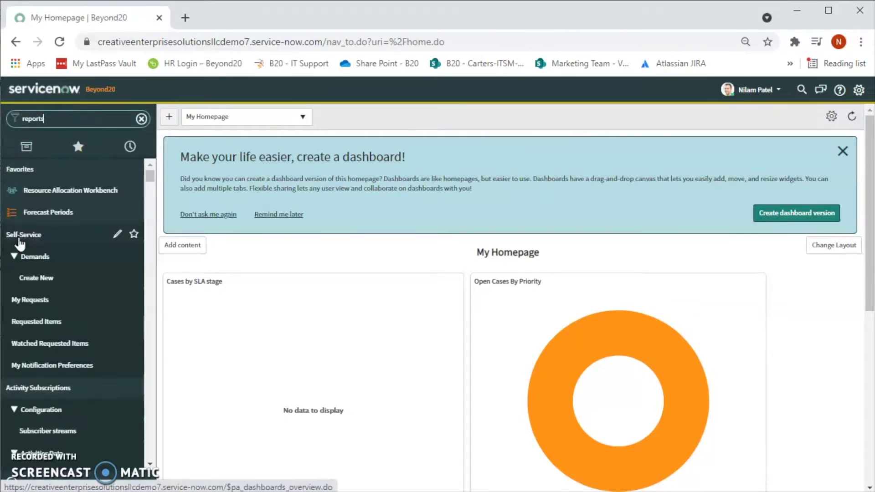
key(Return)
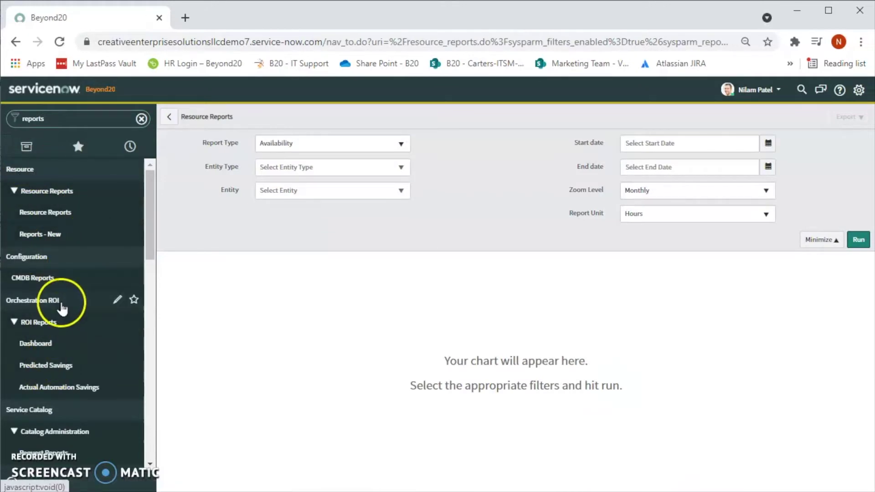
scroll(59, 309, down, 3)
scroll(63, 306, down, 6)
scroll(63, 309, up, 6)
scroll(62, 308, up, 3)
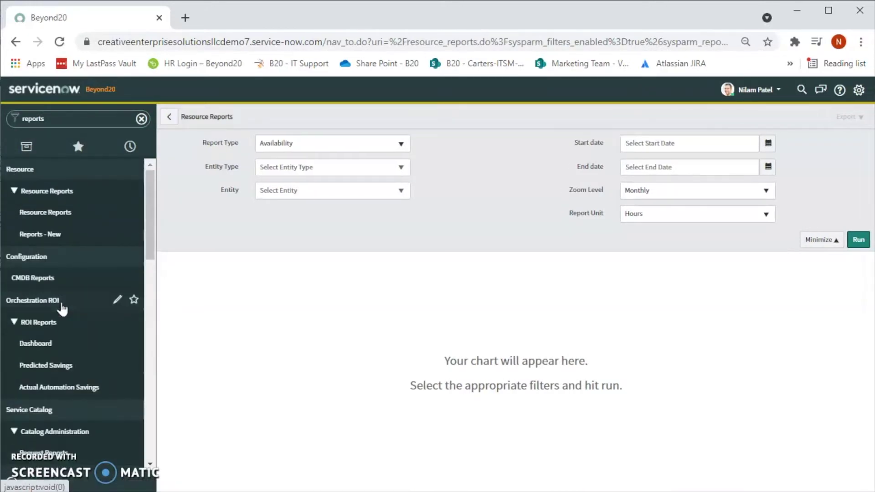
scroll(63, 308, down, 5)
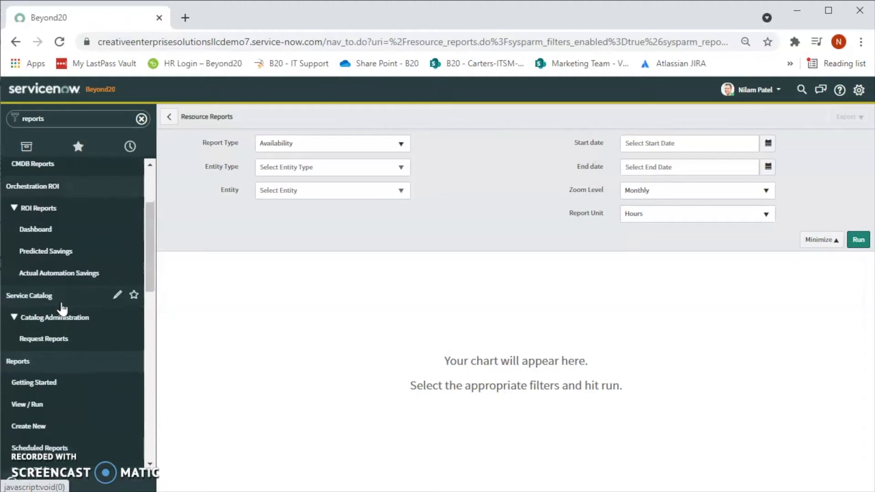
Expand the Reports section and open the list of existing reports.
click(22, 250)
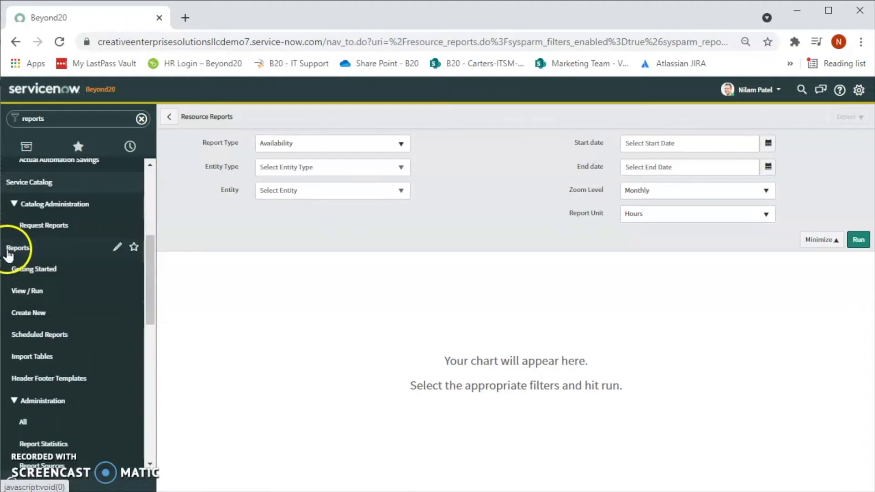
click(34, 270)
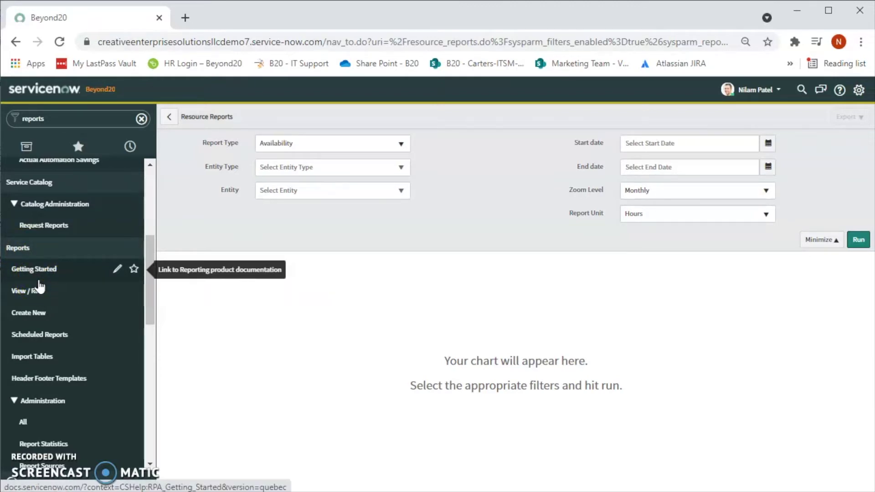
click(49, 257)
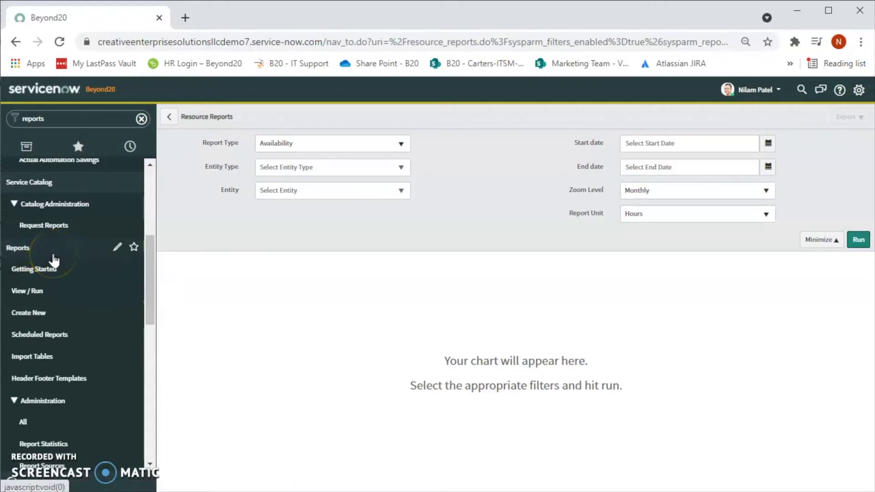
click(53, 259)
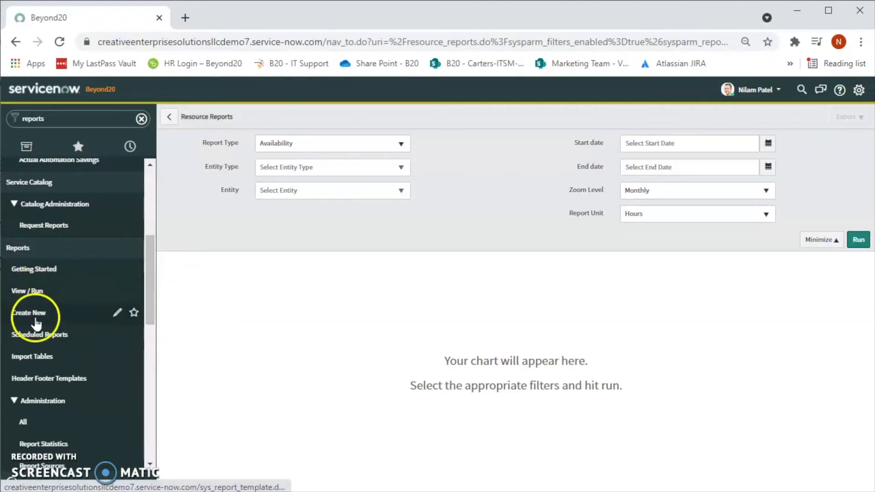
click(26, 297)
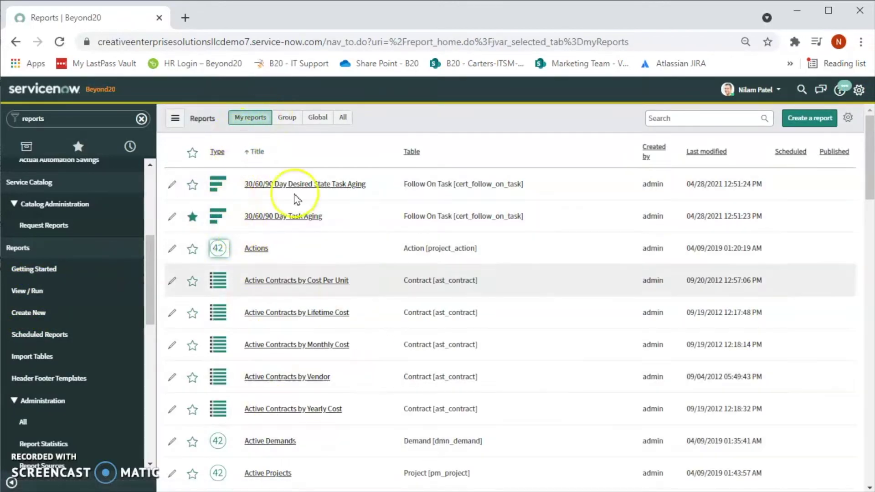
Browse the reports under the Group, Global and All tabs, then start a new report.
click(287, 118)
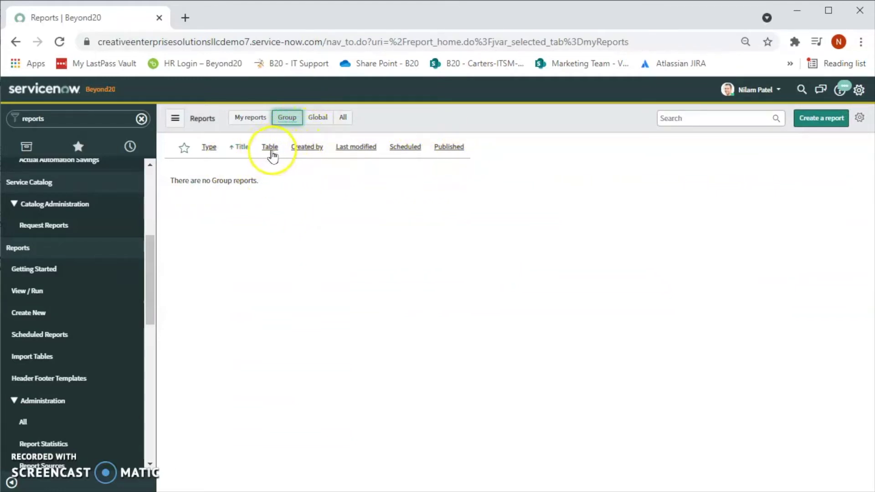
click(318, 117)
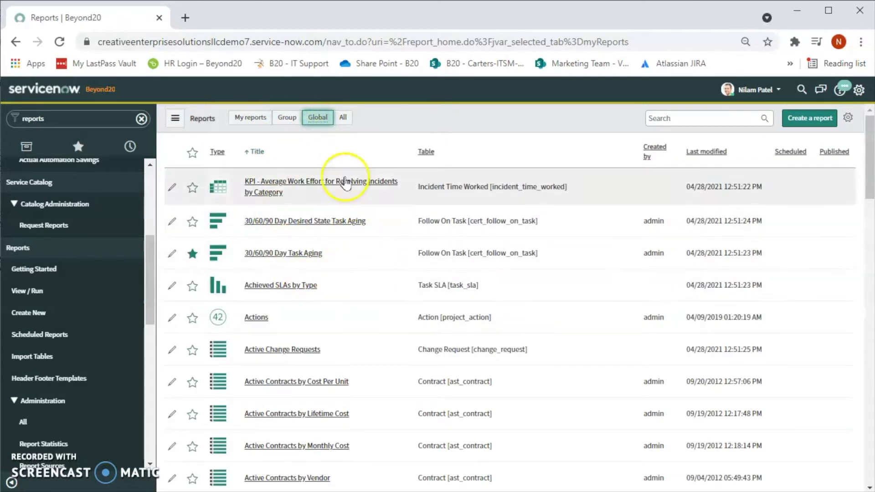
click(343, 117)
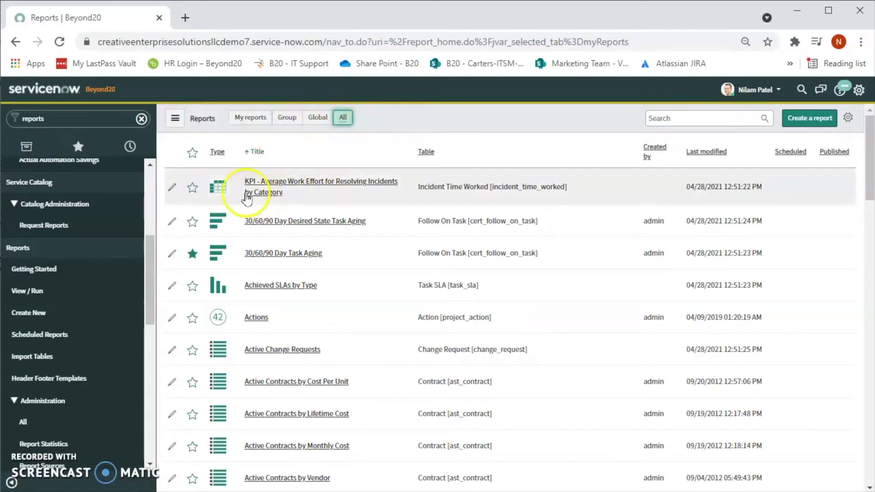
click(806, 116)
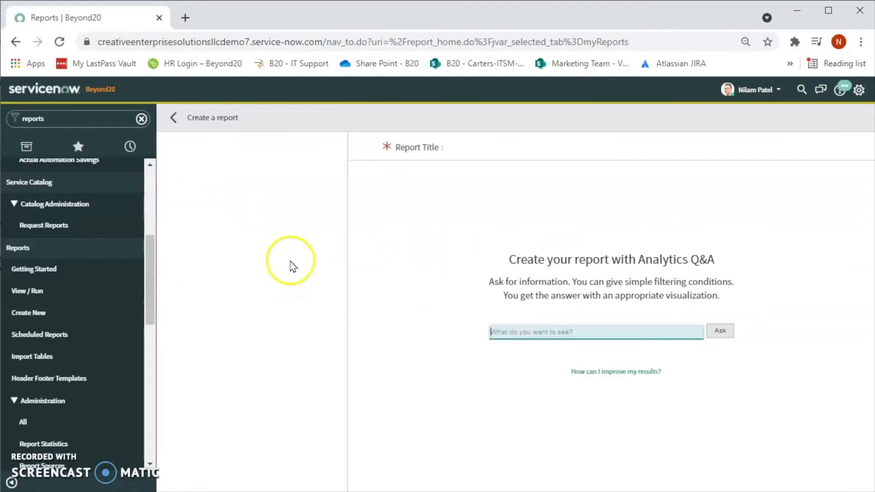
Name the report 'Change report' and set its source table to Change Request [change_request].
click(245, 195)
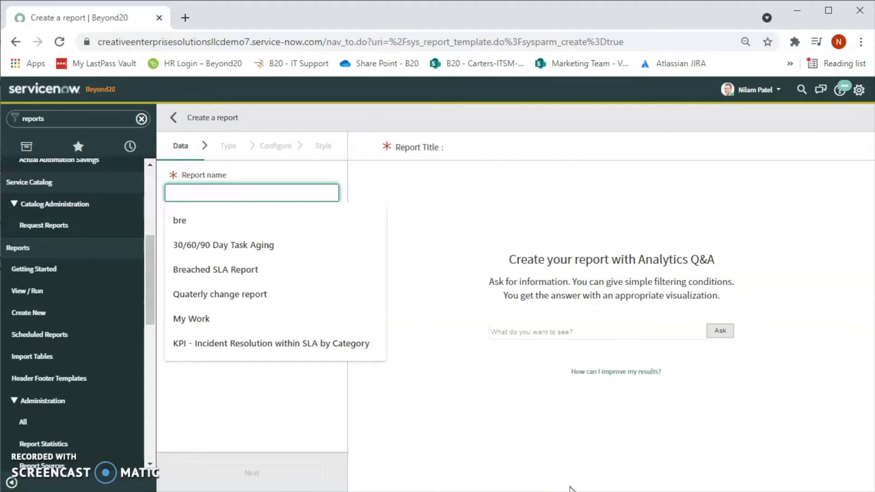
text(Change report)
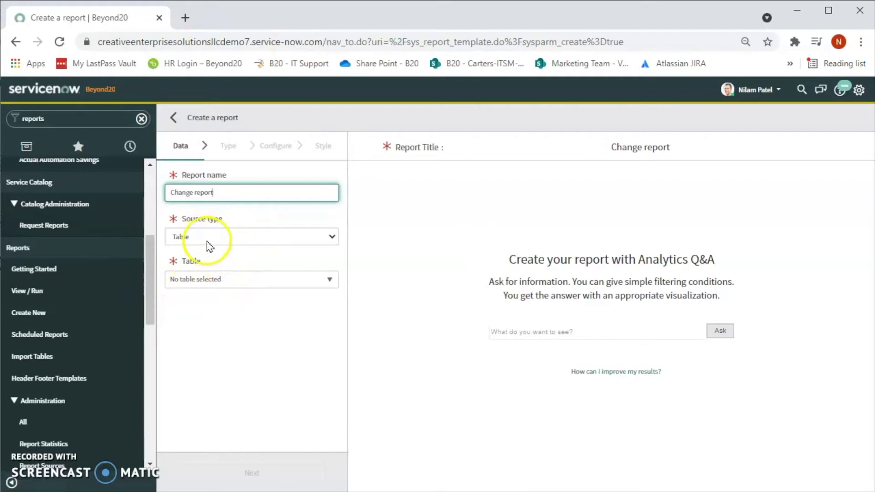
click(250, 237)
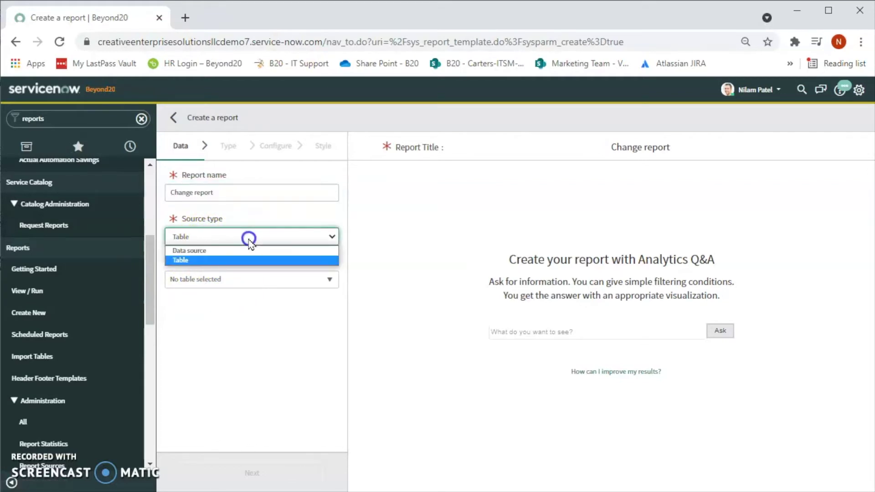
click(222, 283)
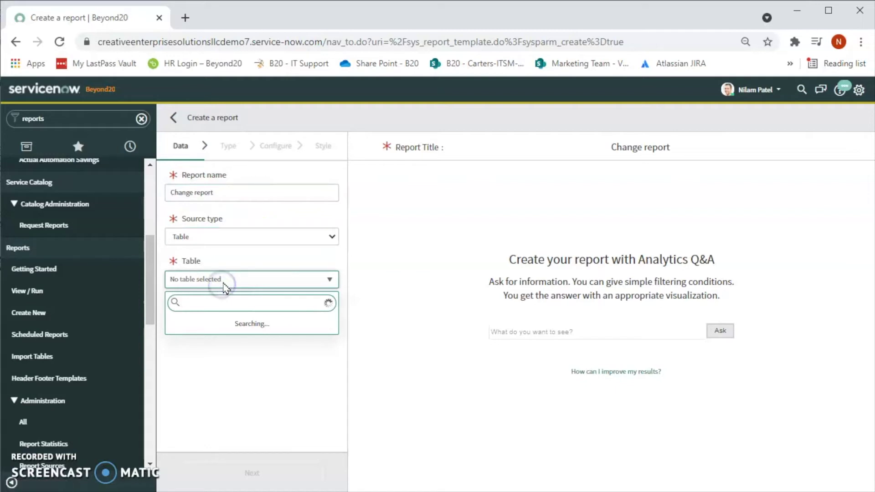
text(change re)
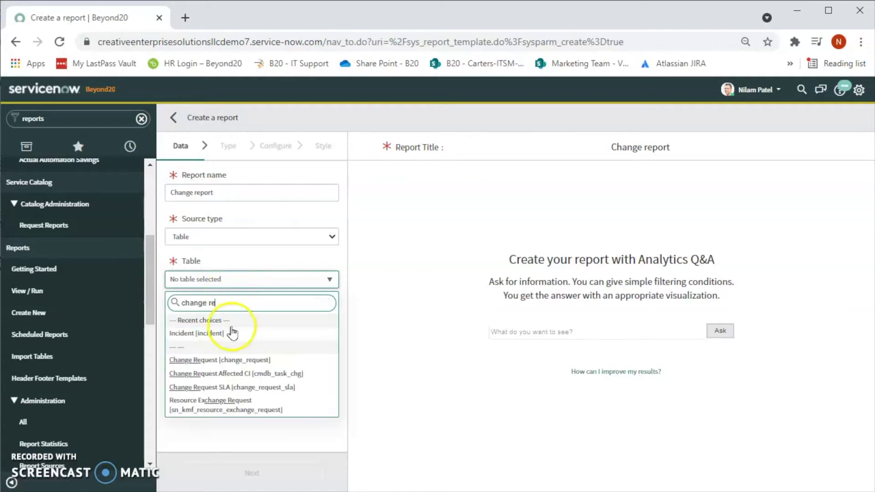
click(193, 367)
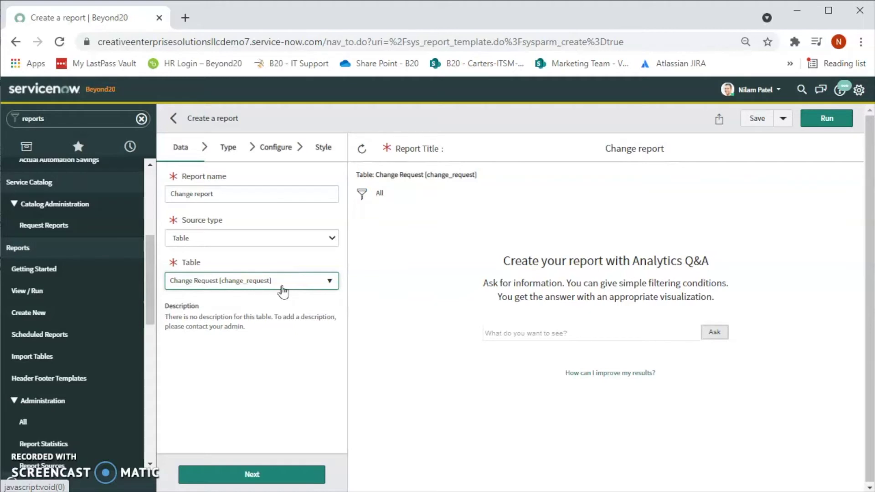
Choose the List visualization so the report previews change requests as rows.
click(232, 473)
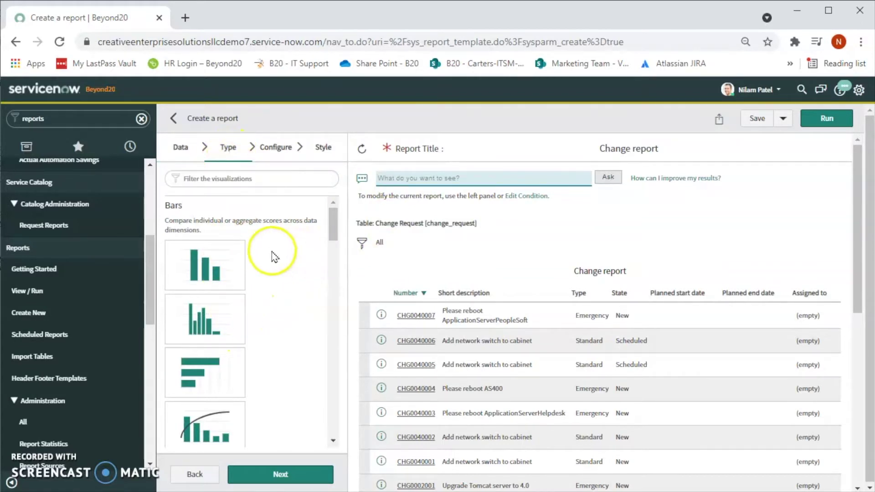
scroll(238, 289, down, 10)
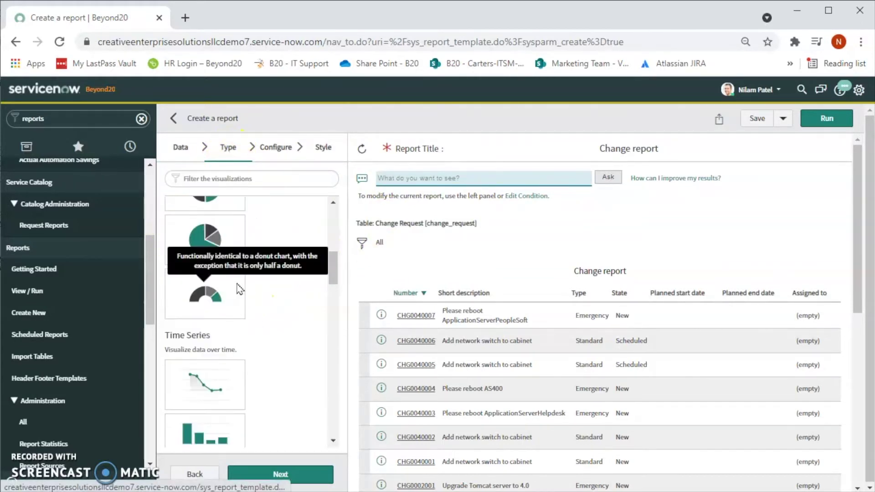
scroll(289, 348, down, 5)
scroll(306, 344, up, 7)
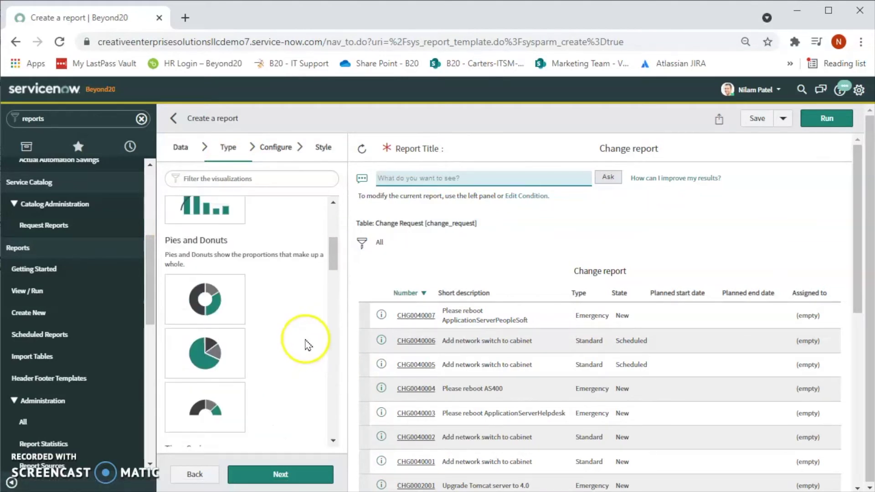
scroll(307, 341, up, 1)
scroll(293, 356, down, 6)
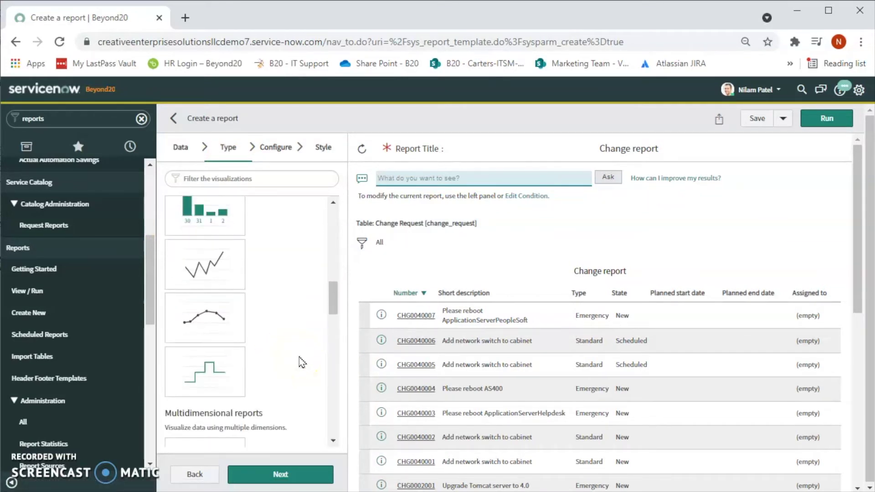
scroll(298, 362, down, 6)
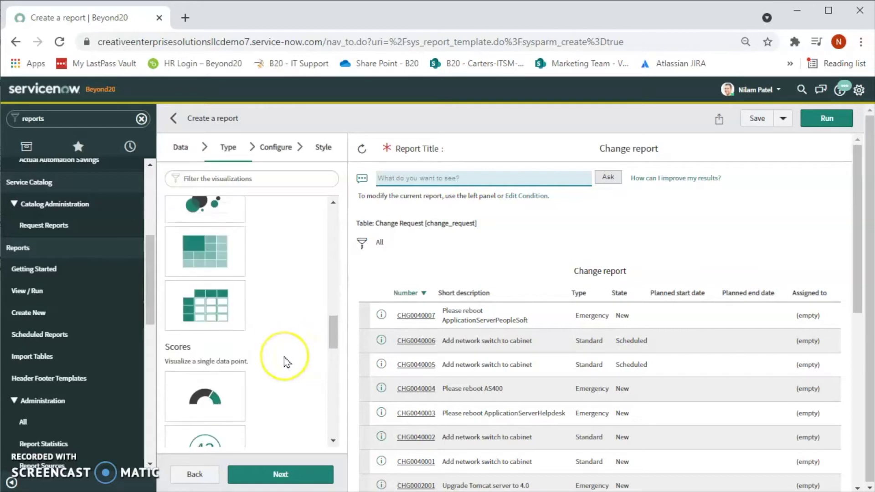
scroll(287, 362, down, 6)
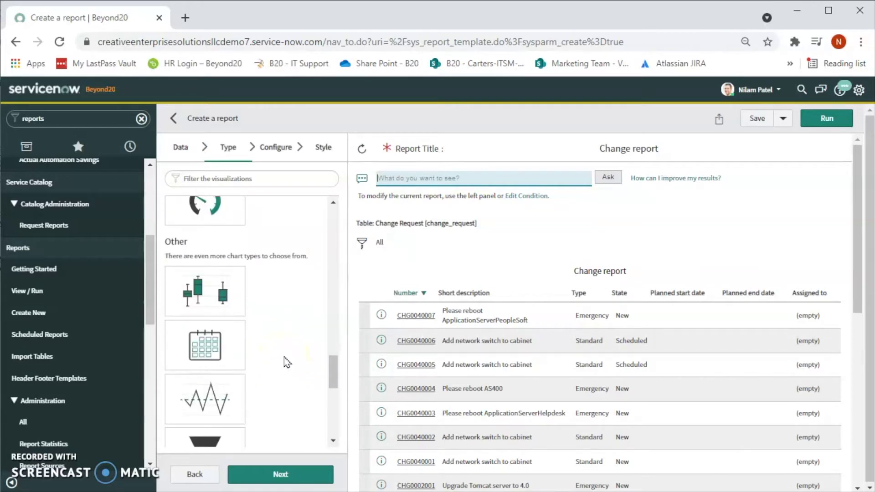
scroll(287, 362, down, 4)
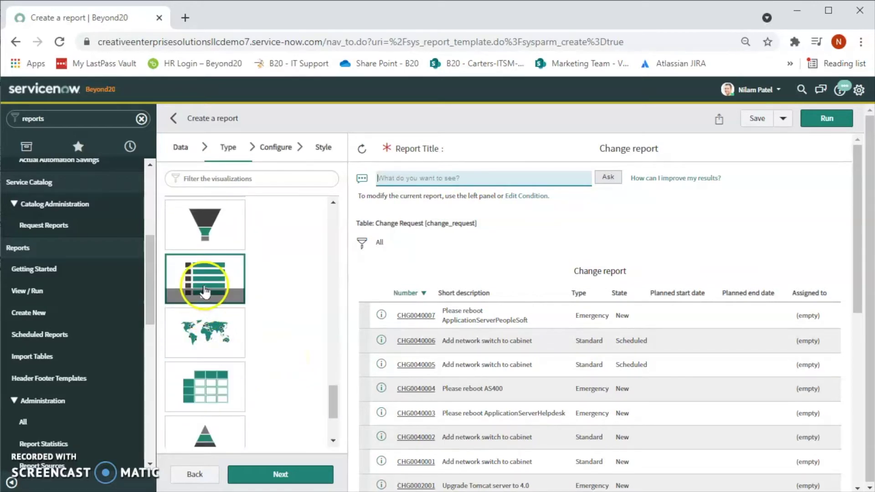
click(213, 285)
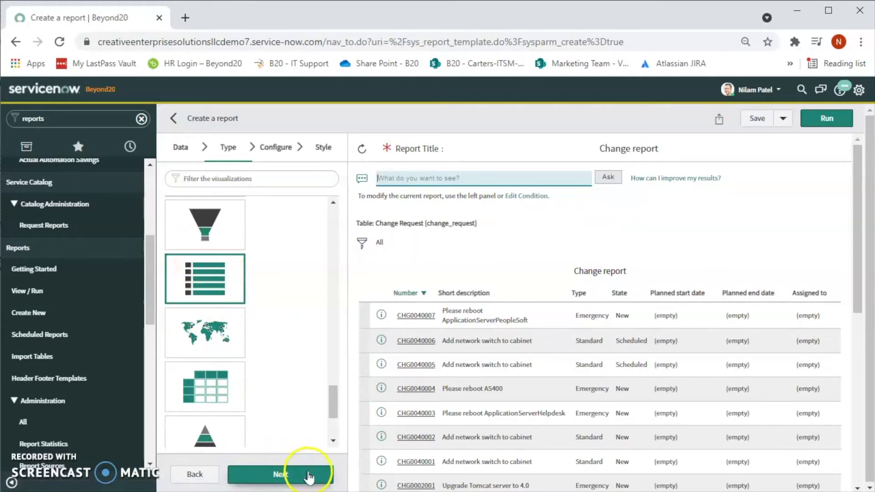
click(287, 478)
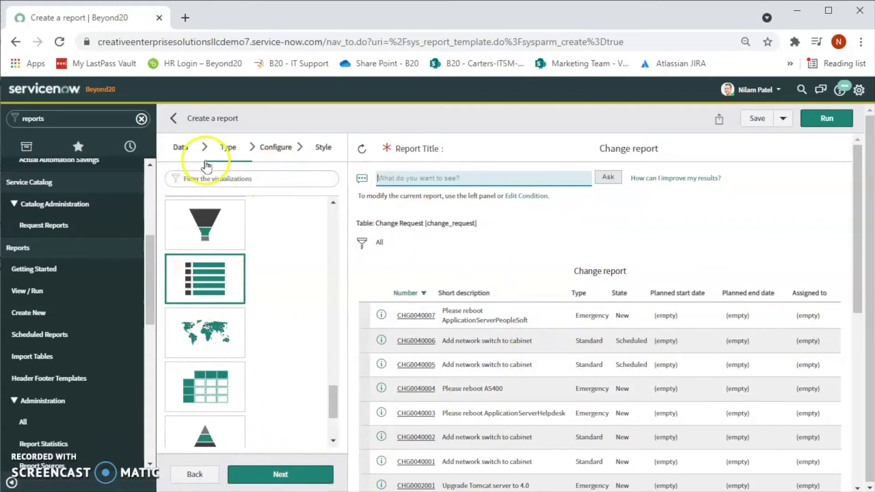
Review the Data and Type settings, then advance the list report to the Configure step.
click(186, 148)
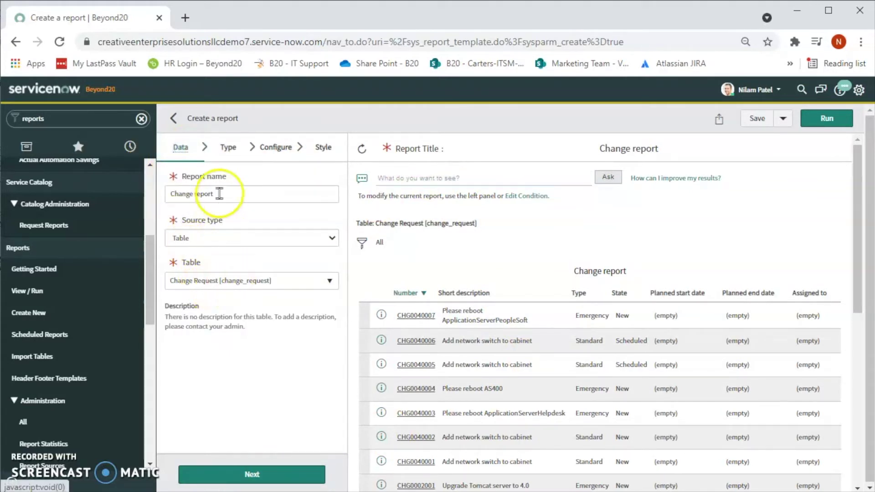
click(229, 148)
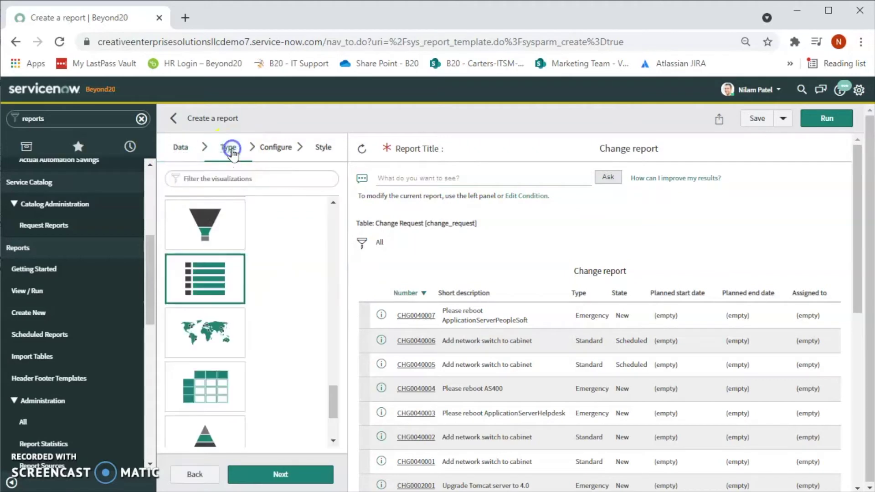
scroll(525, 362, down, 8)
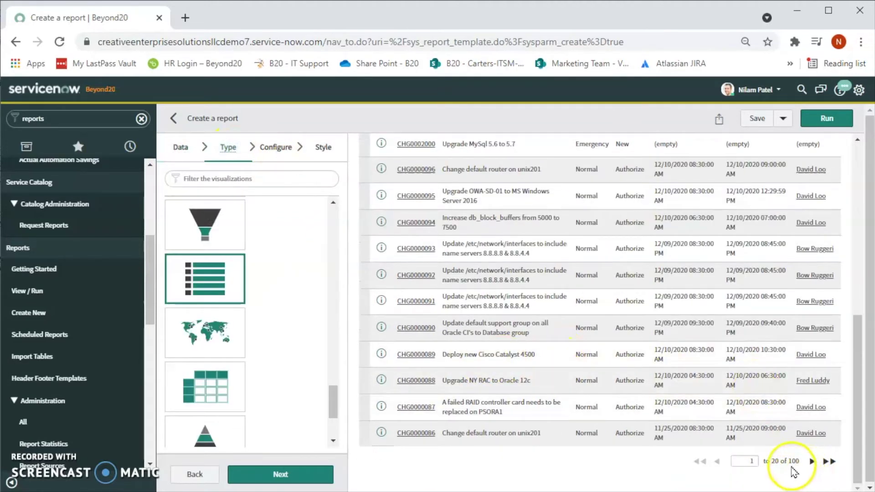
scroll(693, 374, up, 8)
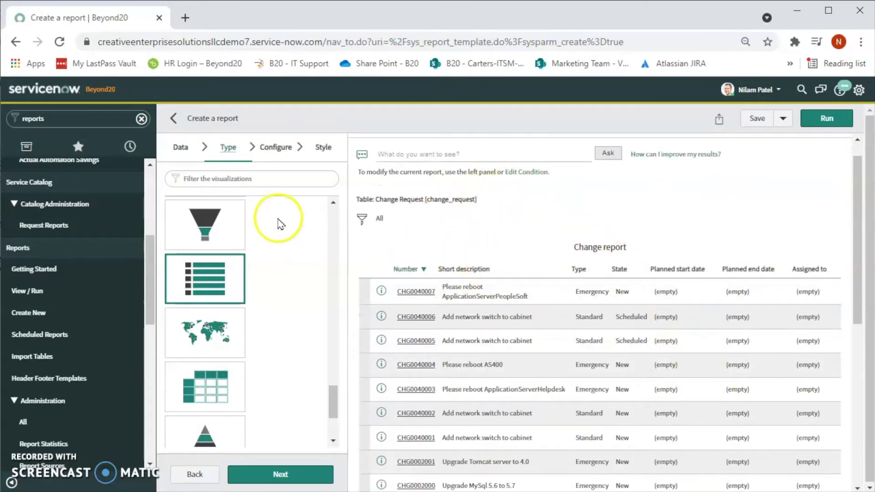
scroll(290, 301, down, 2)
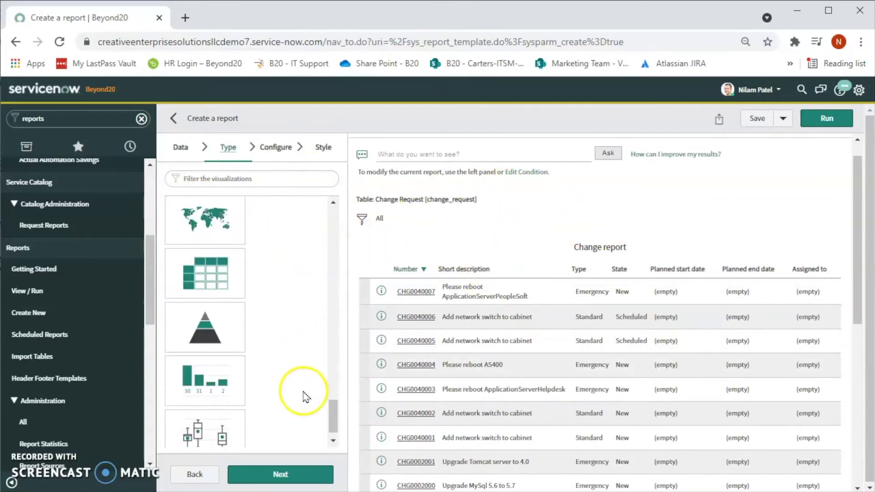
scroll(303, 396, down, 1)
click(290, 473)
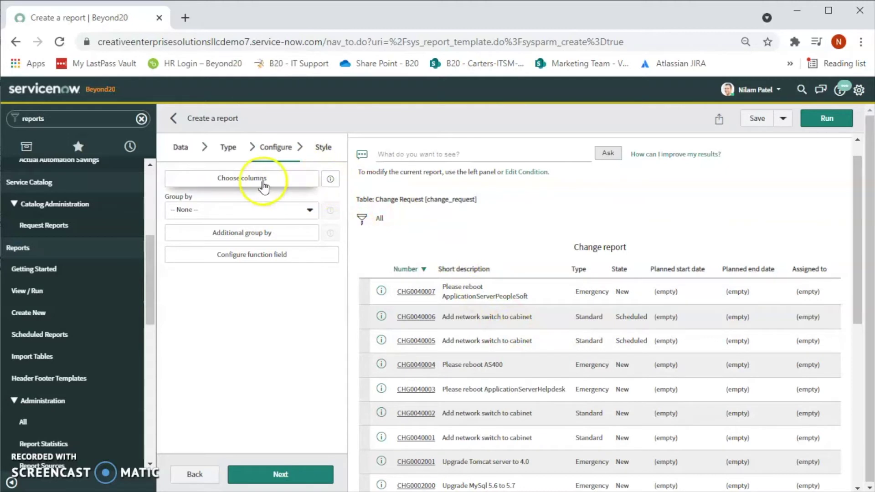
click(330, 180)
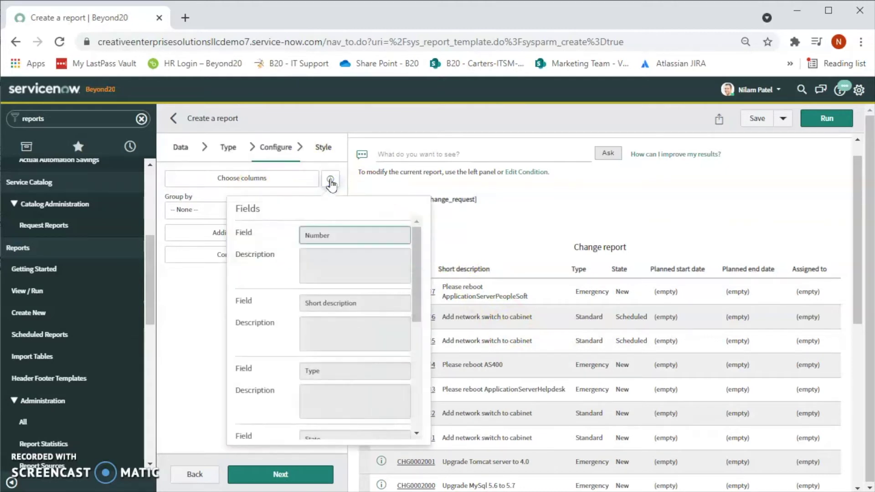
scroll(372, 308, down, 5)
scroll(372, 309, up, 5)
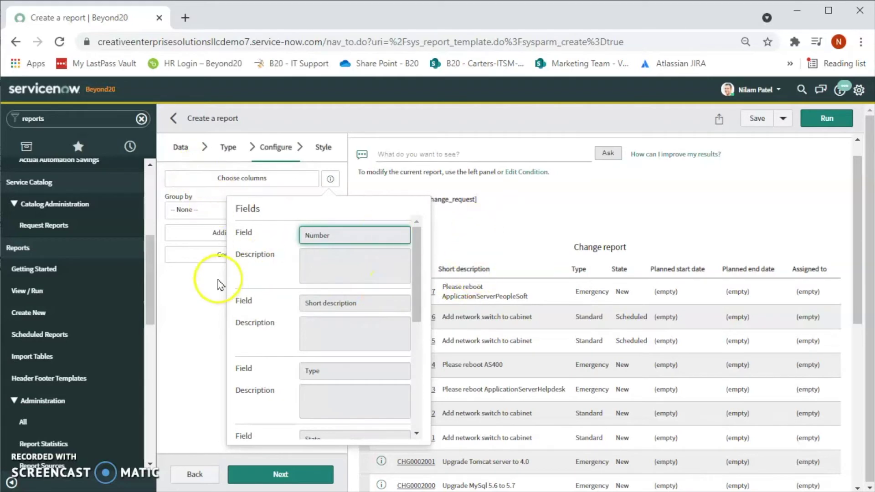
click(195, 298)
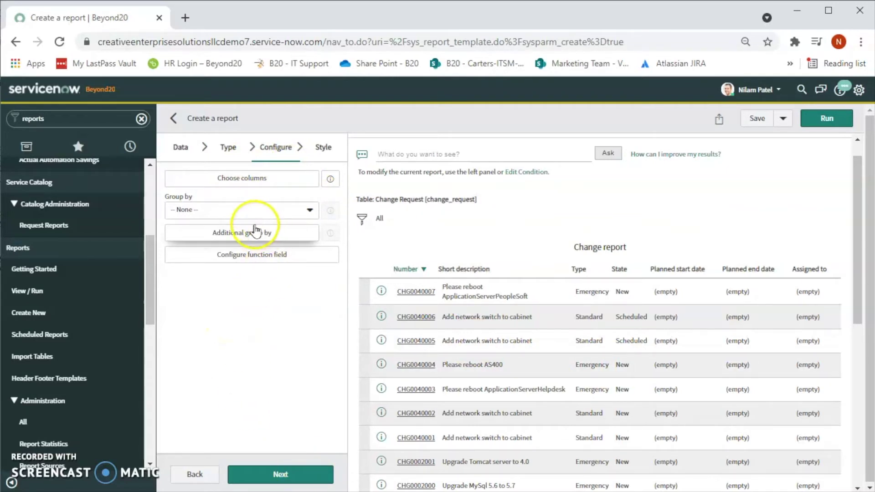
Group the Change report by Active and run it, giving false (11) and true (89).
click(310, 212)
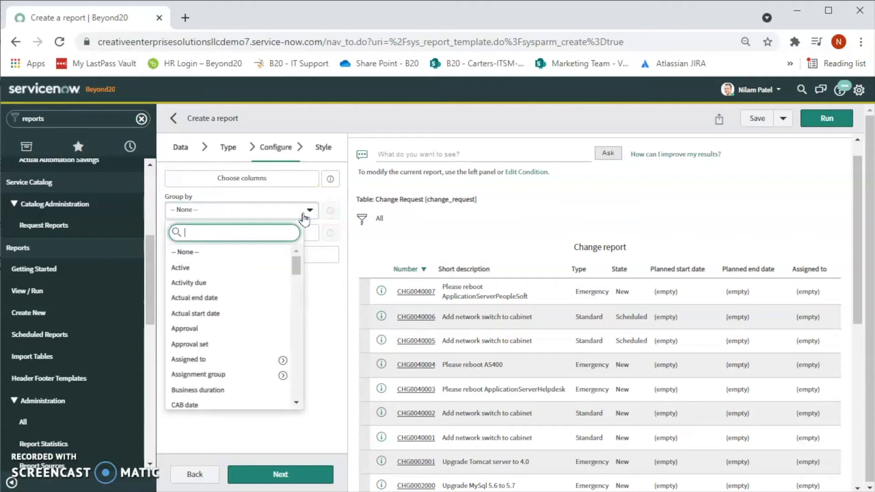
click(212, 274)
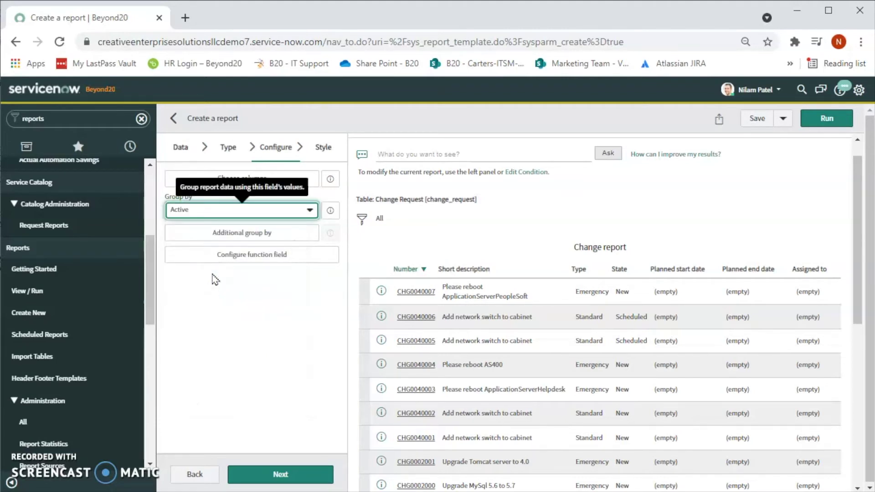
click(822, 118)
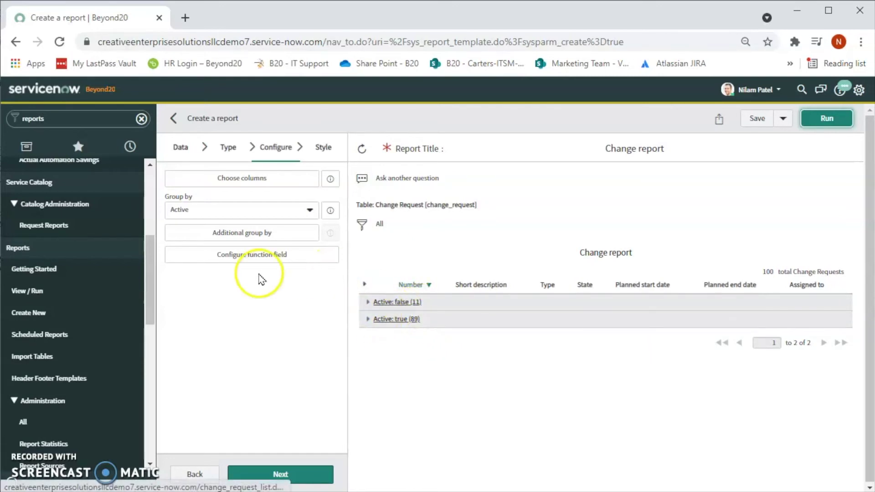
click(309, 211)
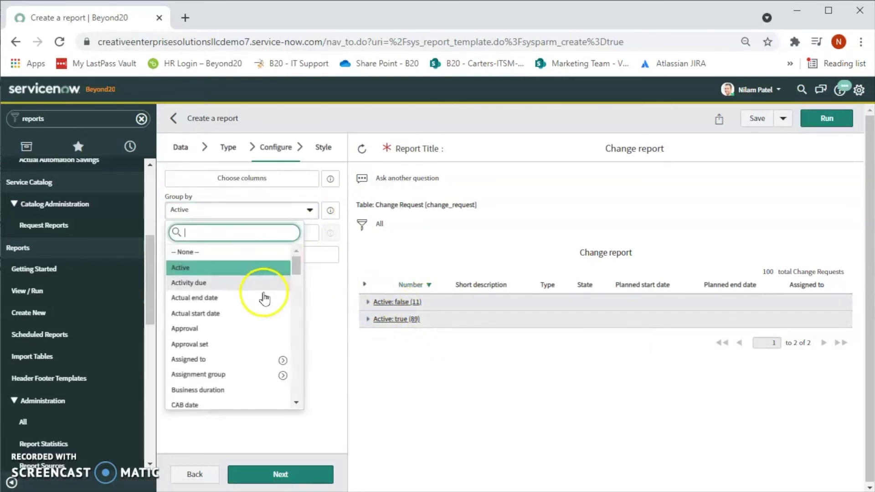
Group the report by Assignment group and rerun the preview.
click(236, 382)
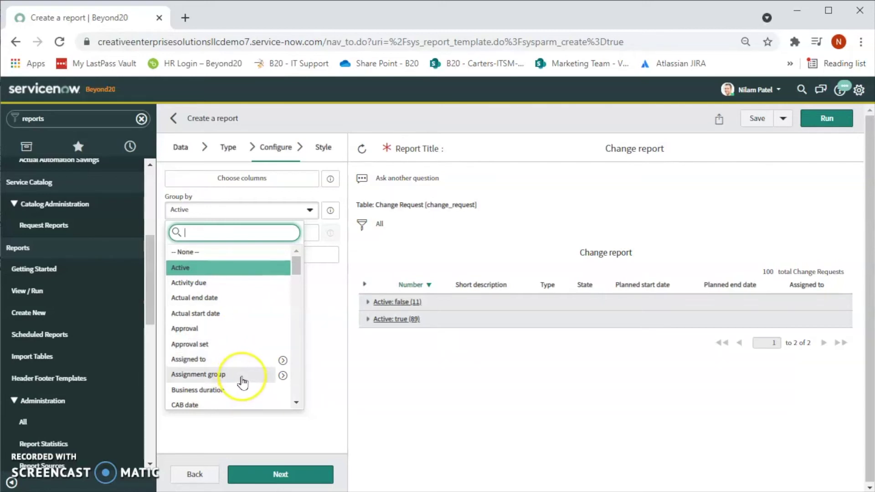
click(242, 381)
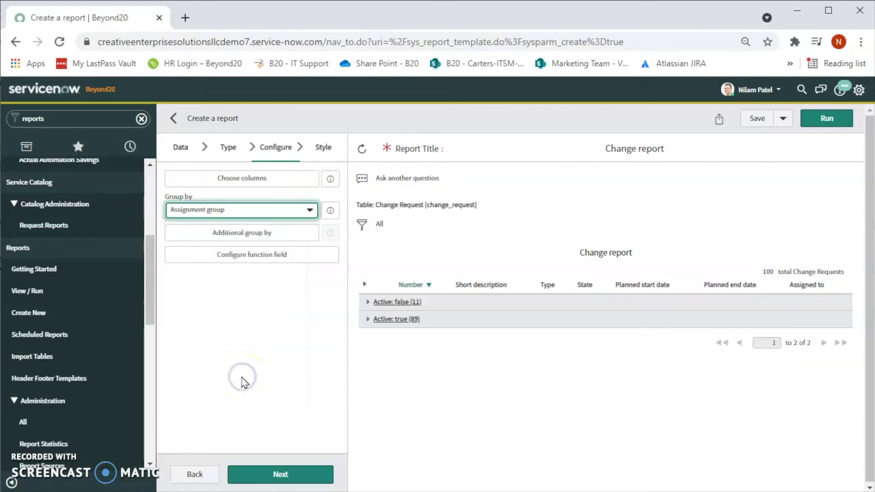
click(827, 119)
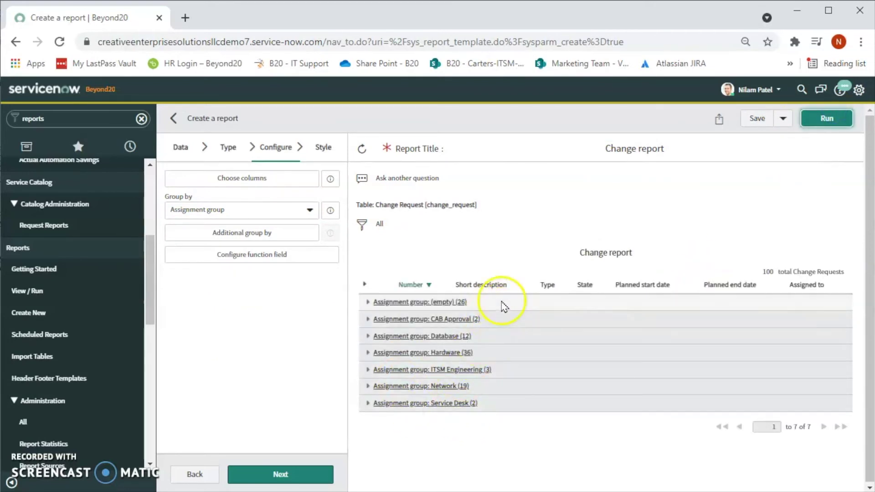
Regroup the report by State and rerun it, showing 8 State groups.
click(310, 212)
scroll(246, 319, down, 5)
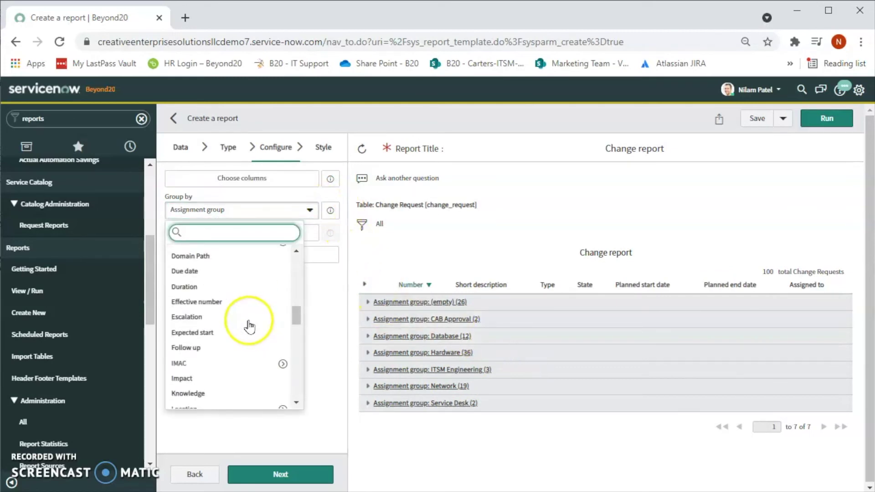
scroll(246, 331, down, 7)
scroll(234, 344, down, 5)
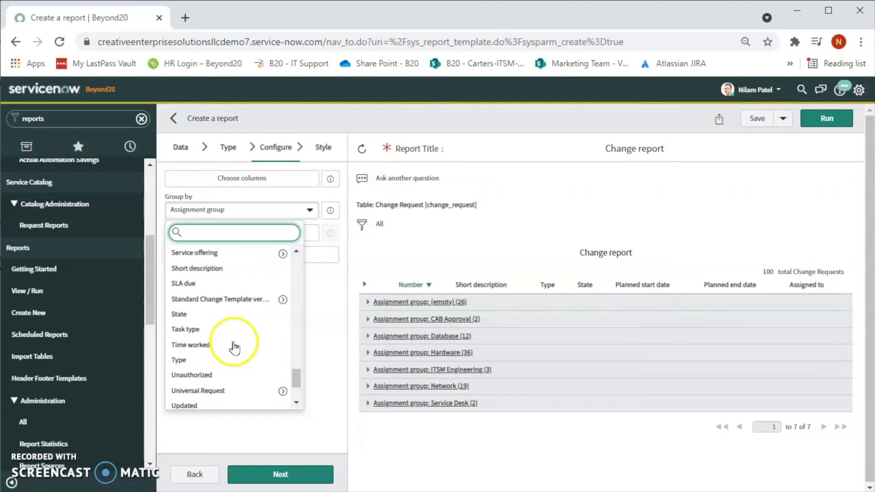
scroll(195, 365, down, 3)
scroll(192, 364, up, 4)
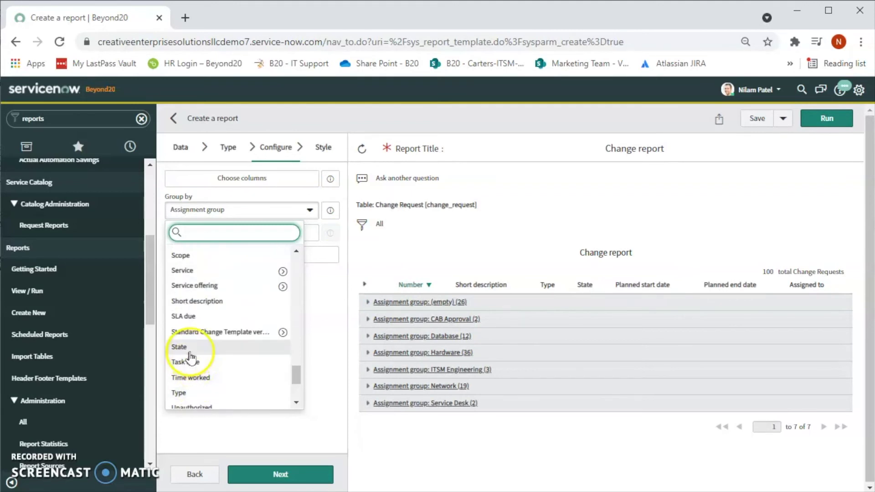
click(189, 350)
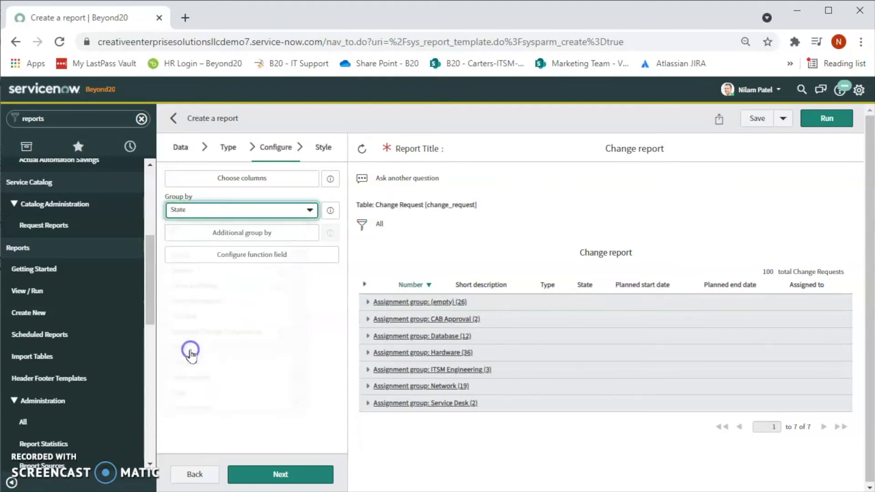
click(838, 127)
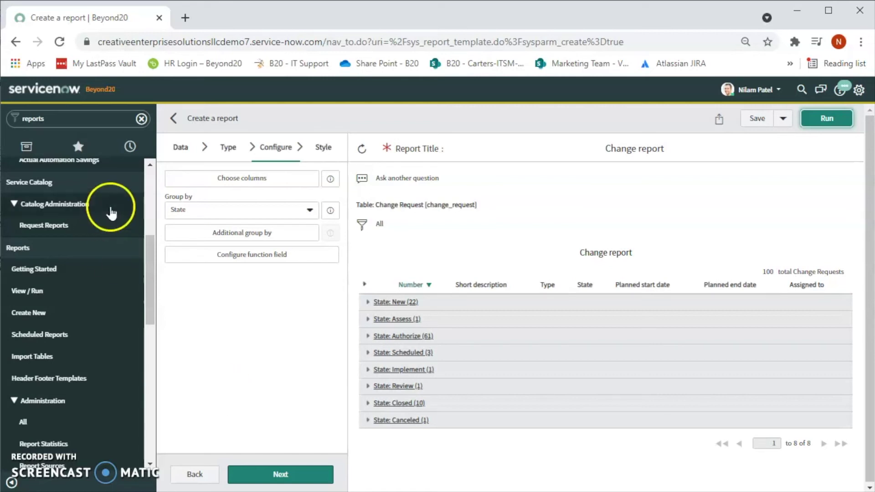
Switch the report to a Pyramid chart by State and run it.
click(225, 148)
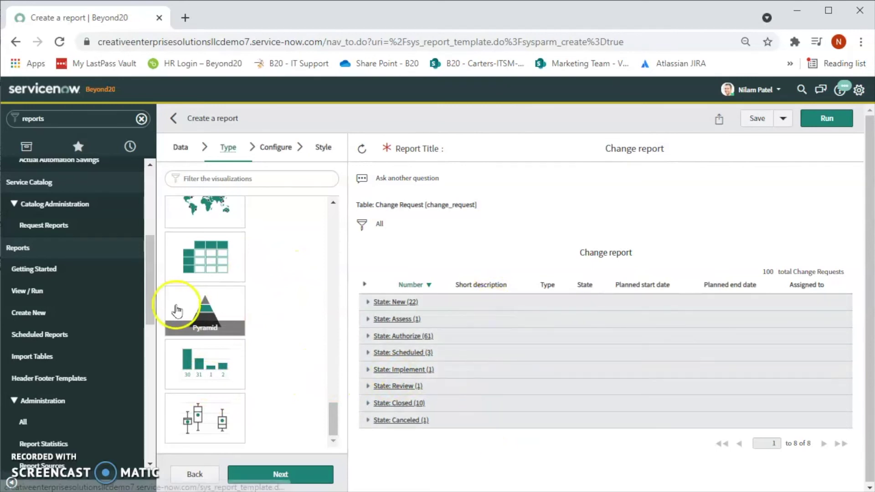
click(209, 312)
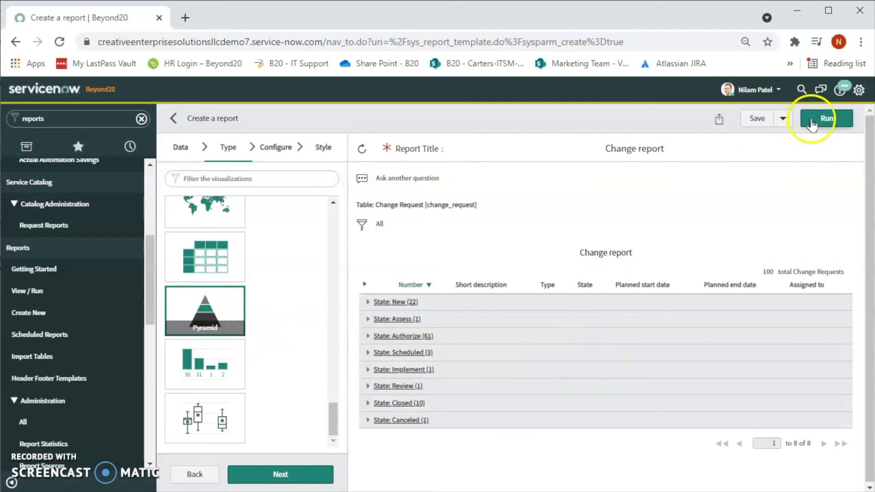
click(827, 118)
scroll(693, 323, down, 1)
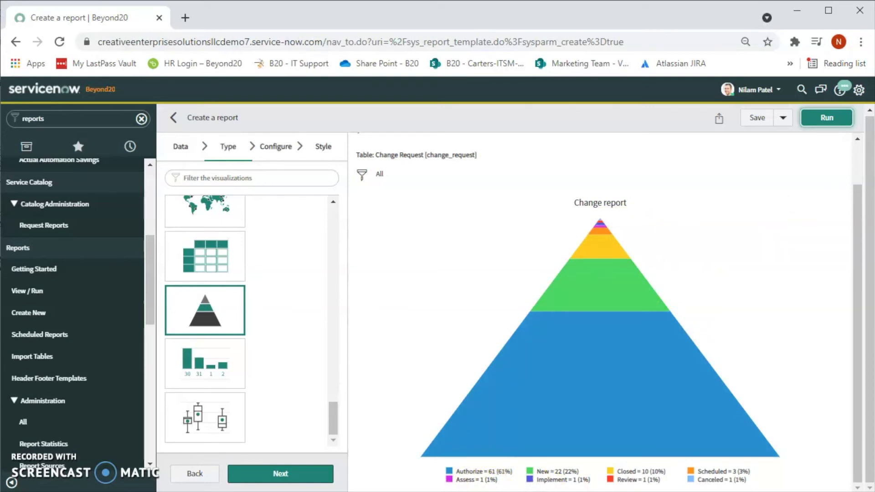
Switch the report to a Pie chart and run it.
scroll(250, 283, down, 6)
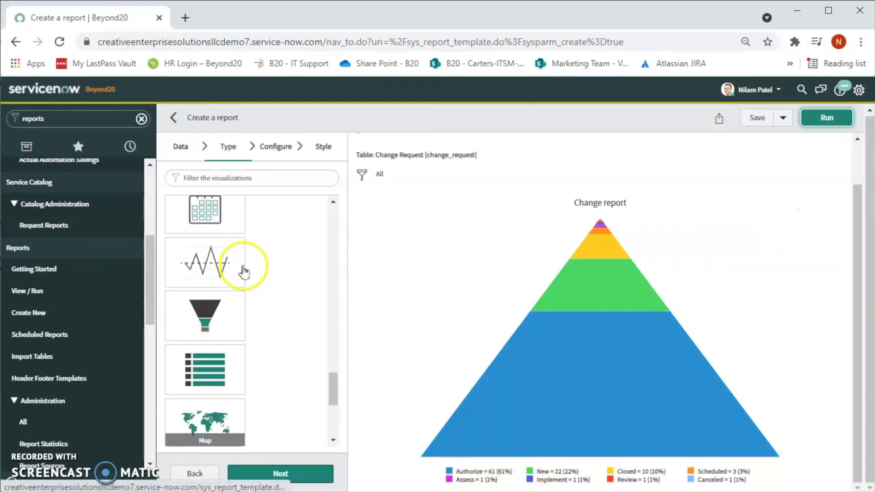
scroll(243, 273, up, 10)
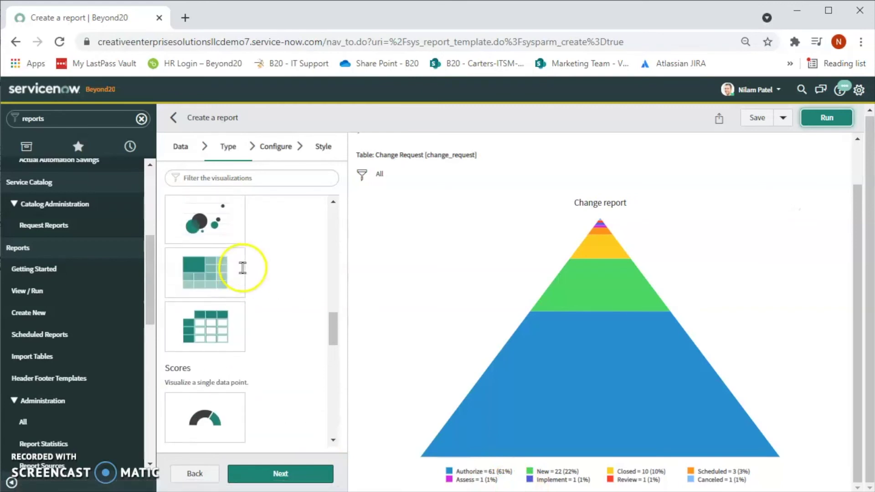
click(215, 236)
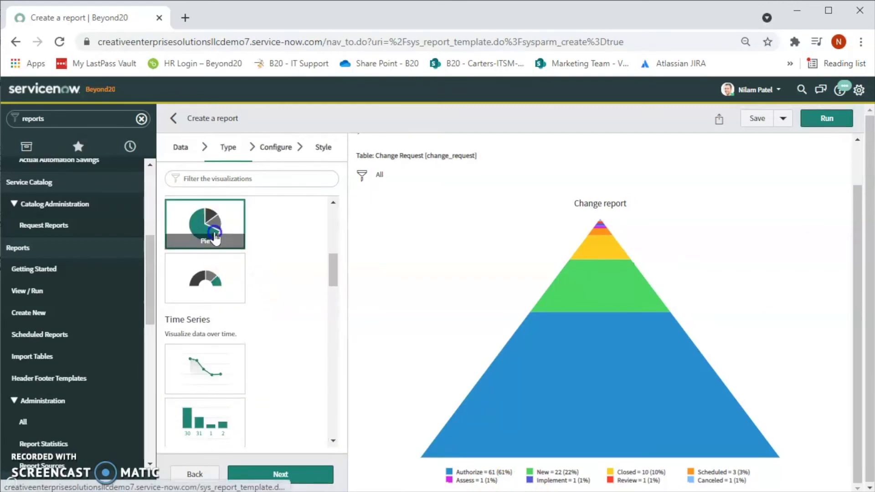
click(826, 118)
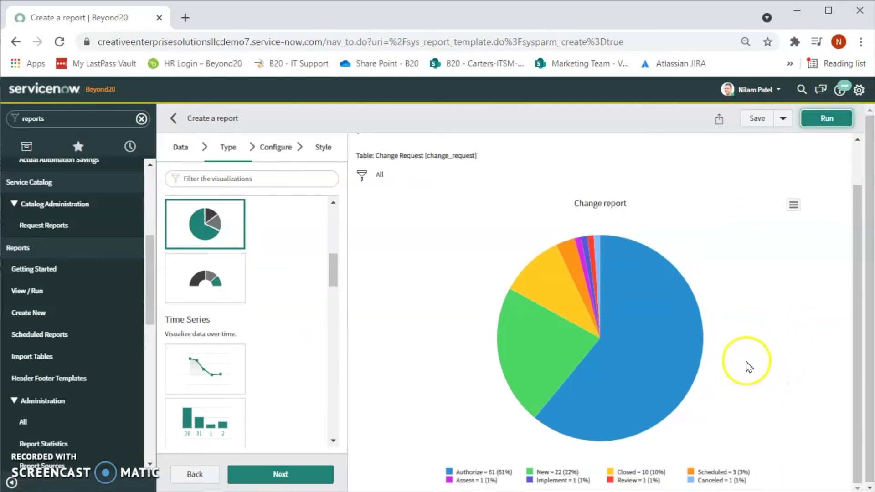
Switch to a vertical Bar chart of Change Request Count by State and run it.
scroll(217, 312, down, 5)
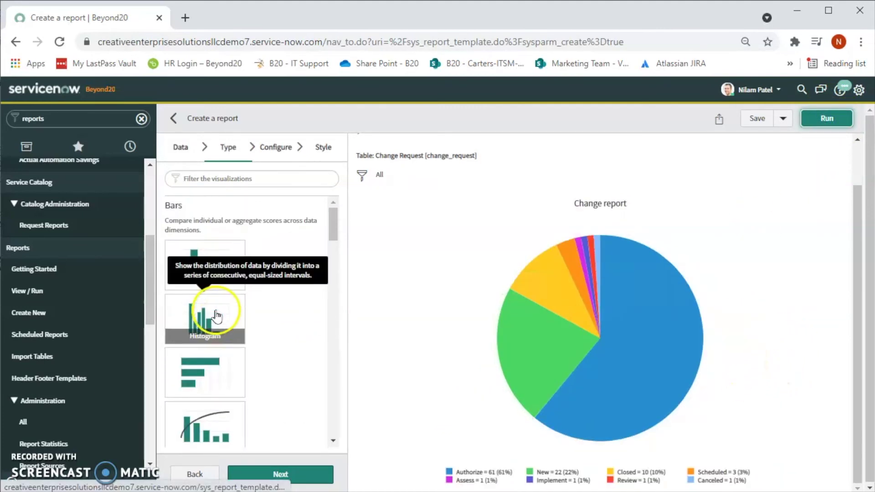
click(225, 259)
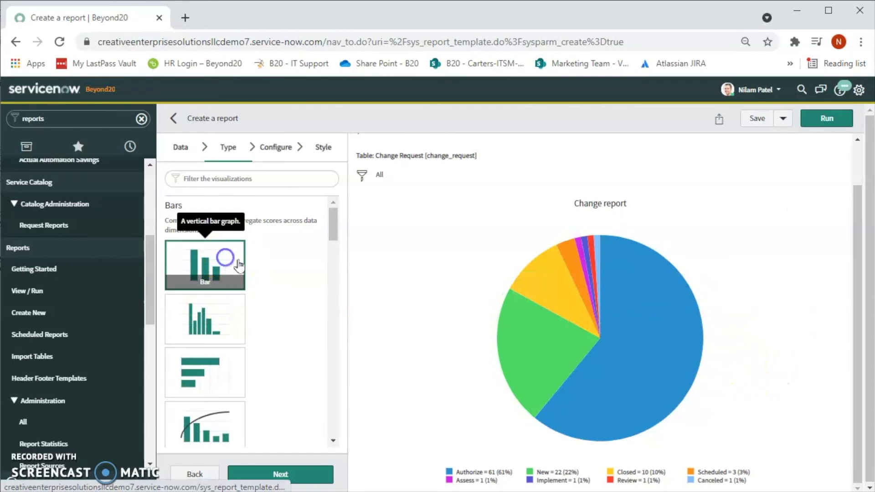
click(848, 119)
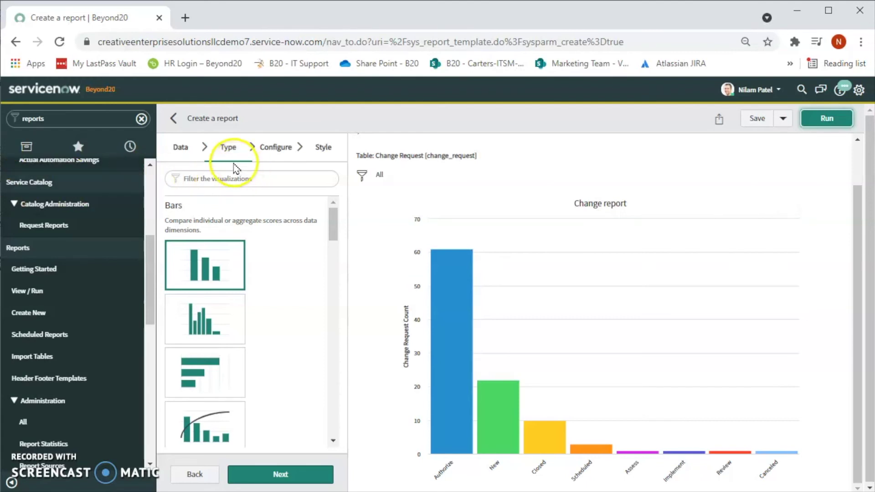
click(278, 149)
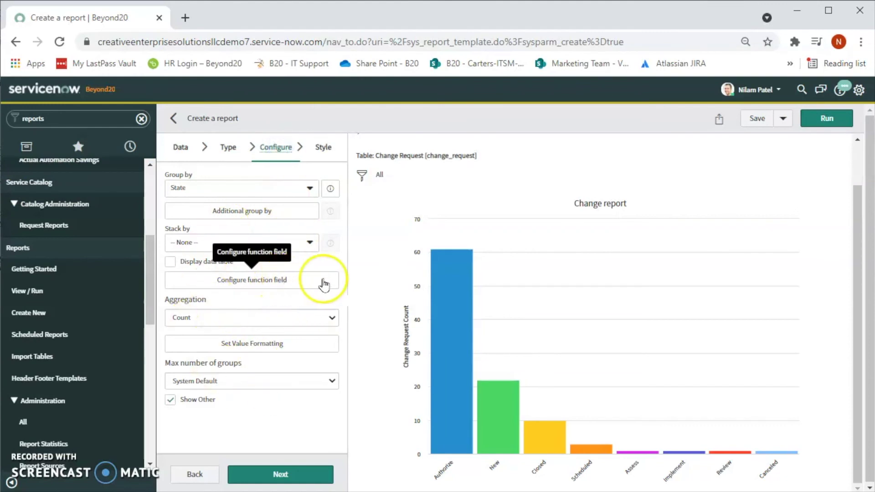
mouse_move(466, 235)
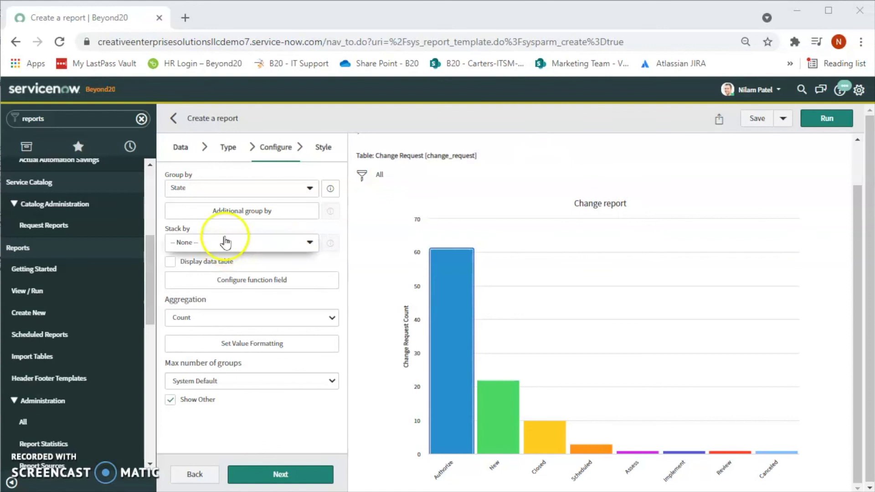
click(223, 146)
scroll(241, 323, down, 10)
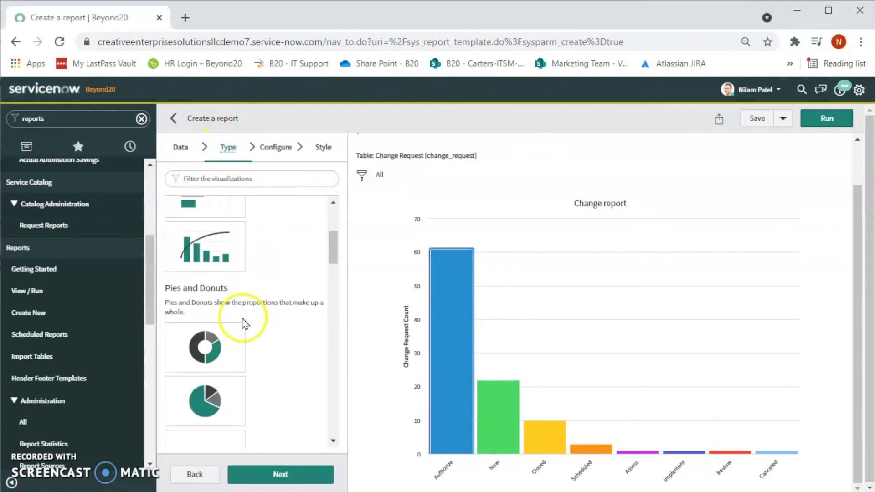
scroll(238, 328, down, 15)
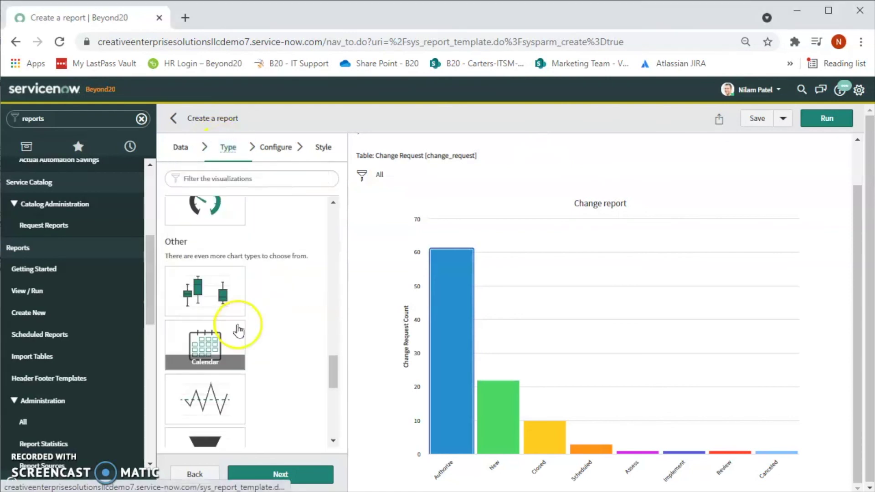
click(201, 294)
Run the report as a State-grouped list and show its Export formats: Excel, CSV, XML, JSON, PDF.
click(826, 118)
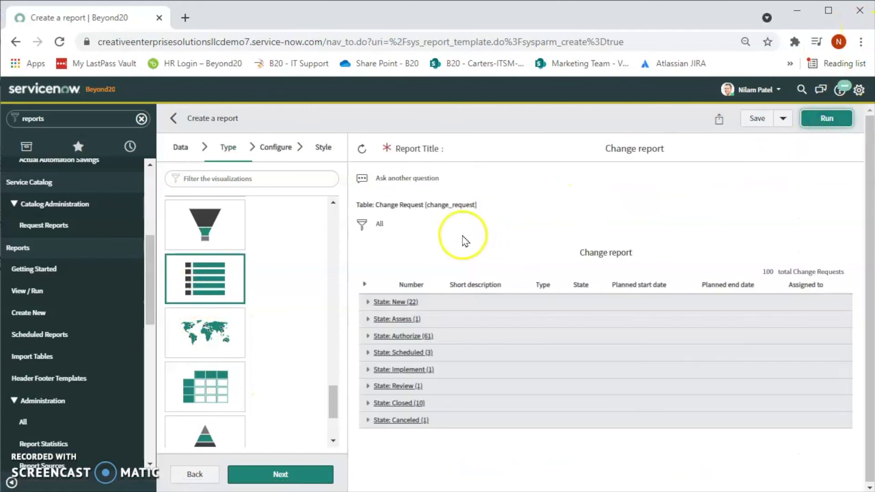
right_click(525, 290)
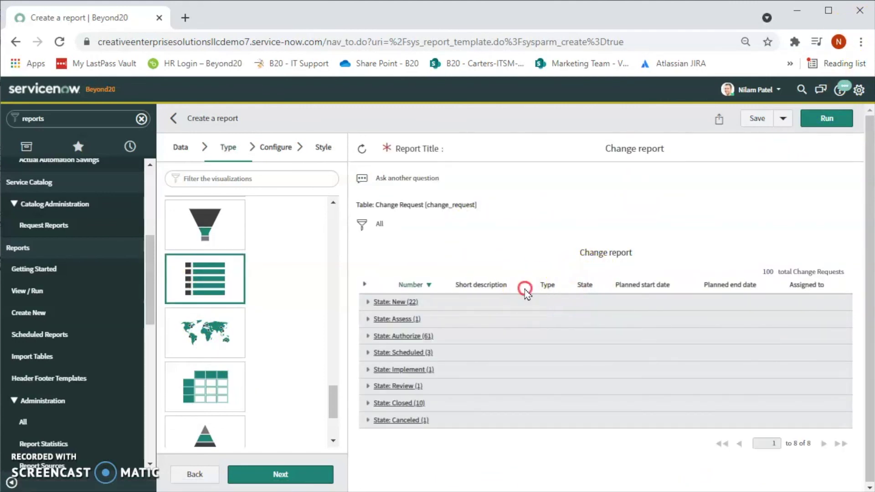
mouse_move(547, 411)
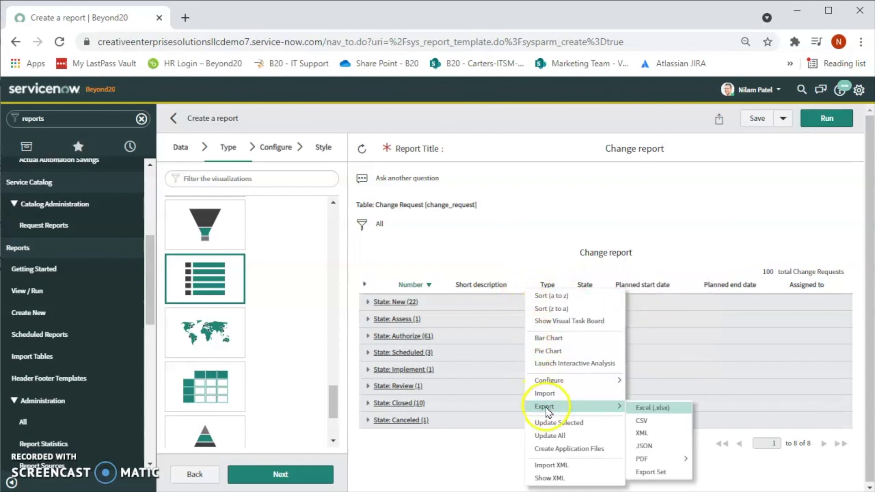